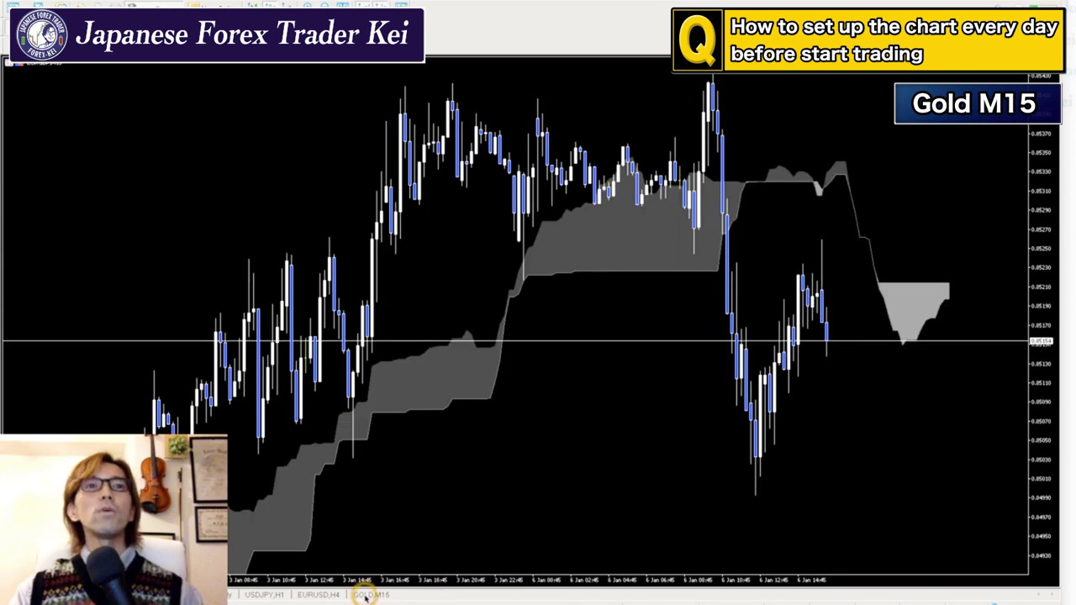
On the GOLD,M15 chart, set the Ichimoku Kinko Hyo colours to blue Tenkan-sen, green Kijun-sen and yellow Chikou Span, and adjust the price scale.
{"action": "left_click", "coordinate": [365, 596]}
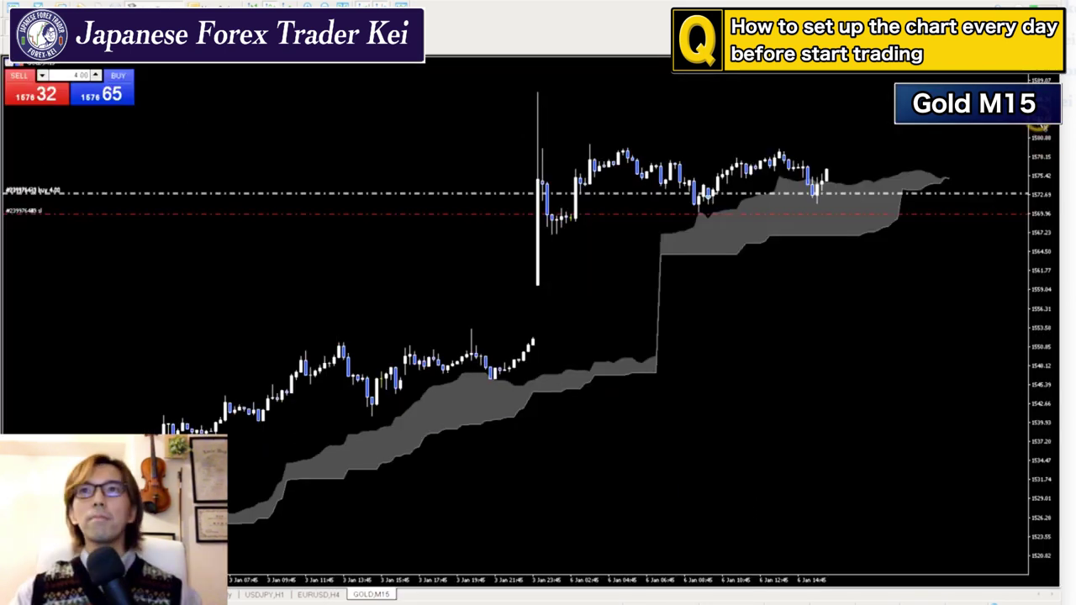
{"action": "left_click_drag", "start_coordinate": [1041, 147], "coordinate": [1038, 226]}
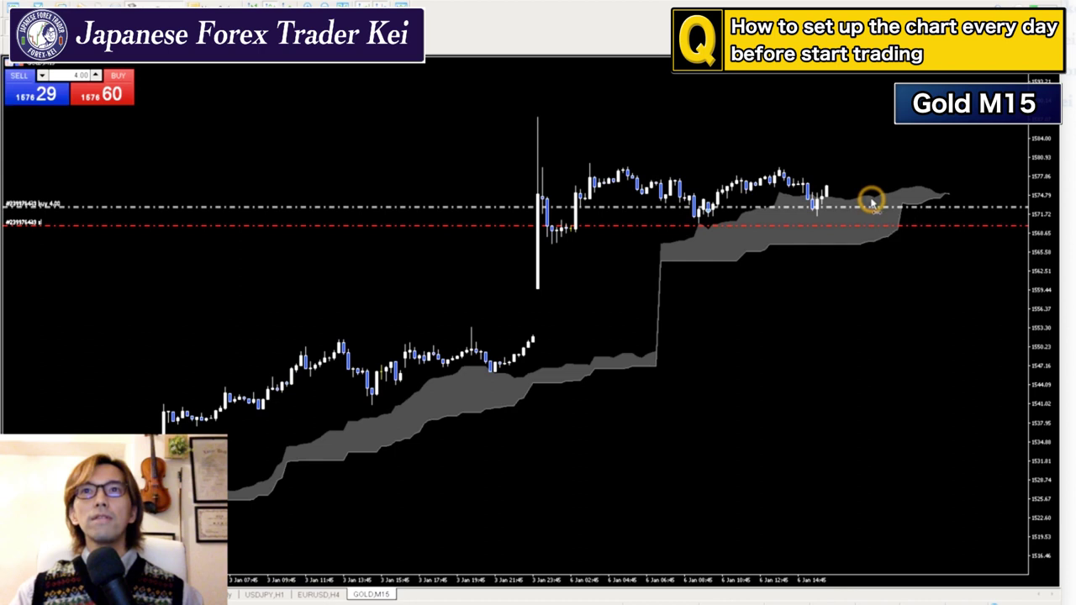
{"action": "double_click", "coordinate": [872, 200]}
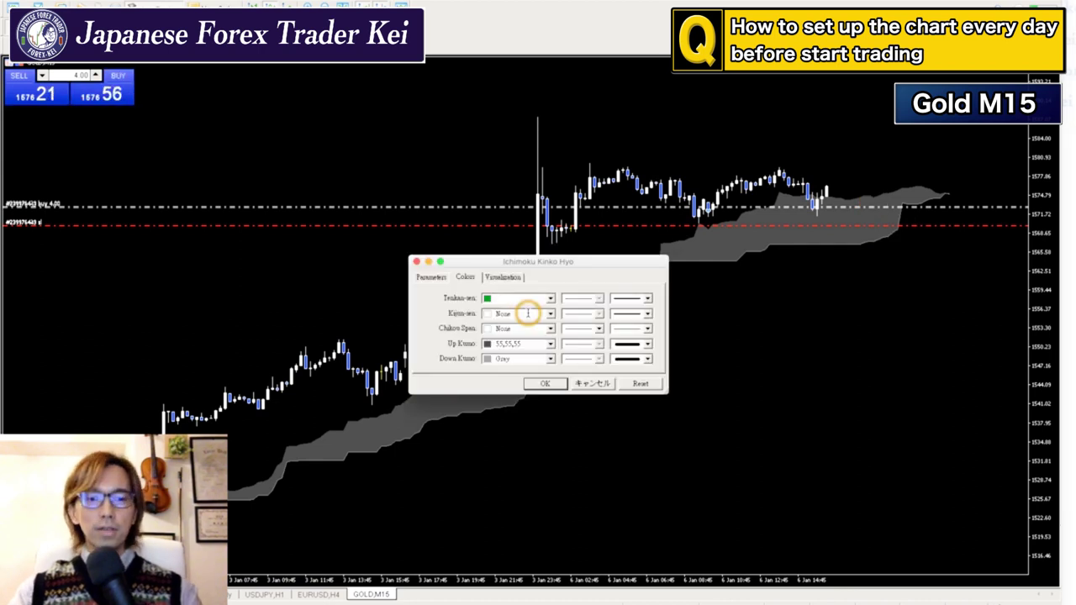
{"action": "type", "text": "e"}
{"action": "left_click", "coordinate": [527, 313]}
{"action": "type", "text": "green"}
{"action": "left_click", "coordinate": [526, 328]}
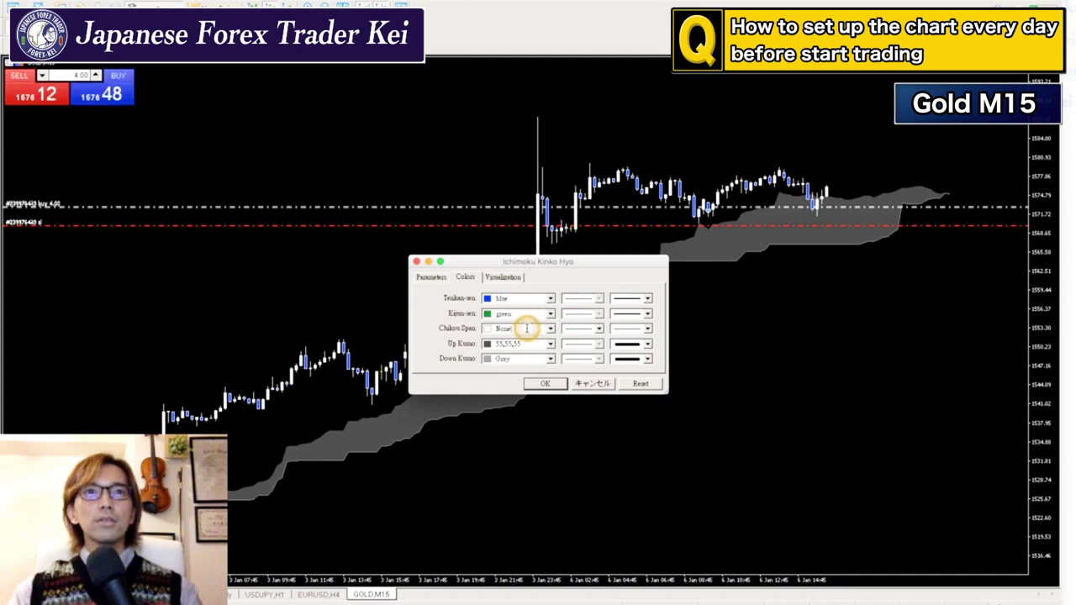
{"action": "left_click", "coordinate": [545, 383]}
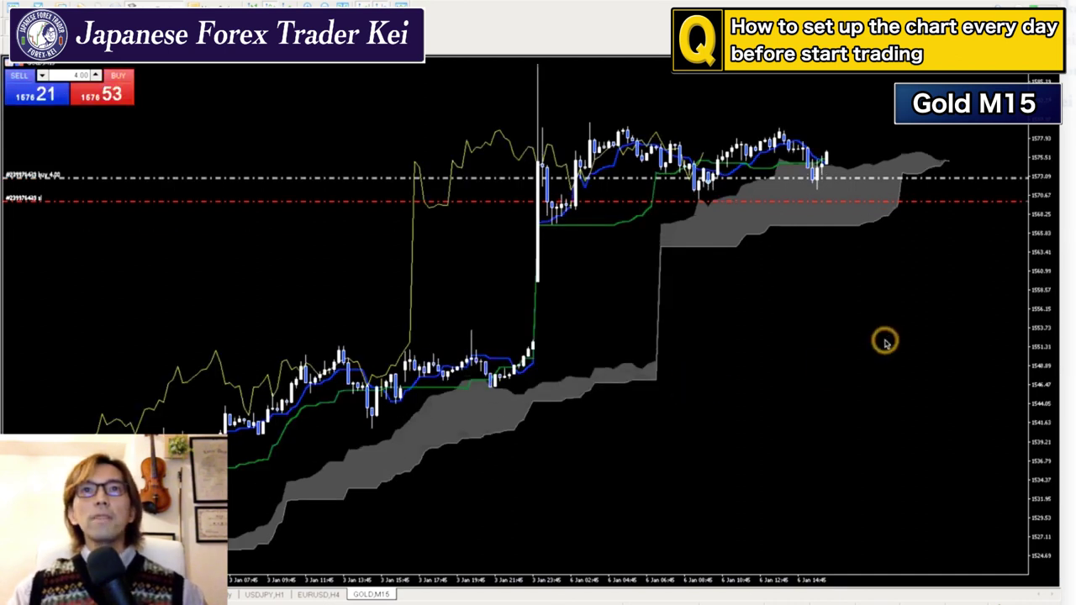
{"action": "left_click_drag", "start_coordinate": [1042, 118], "coordinate": [1040, 273]}
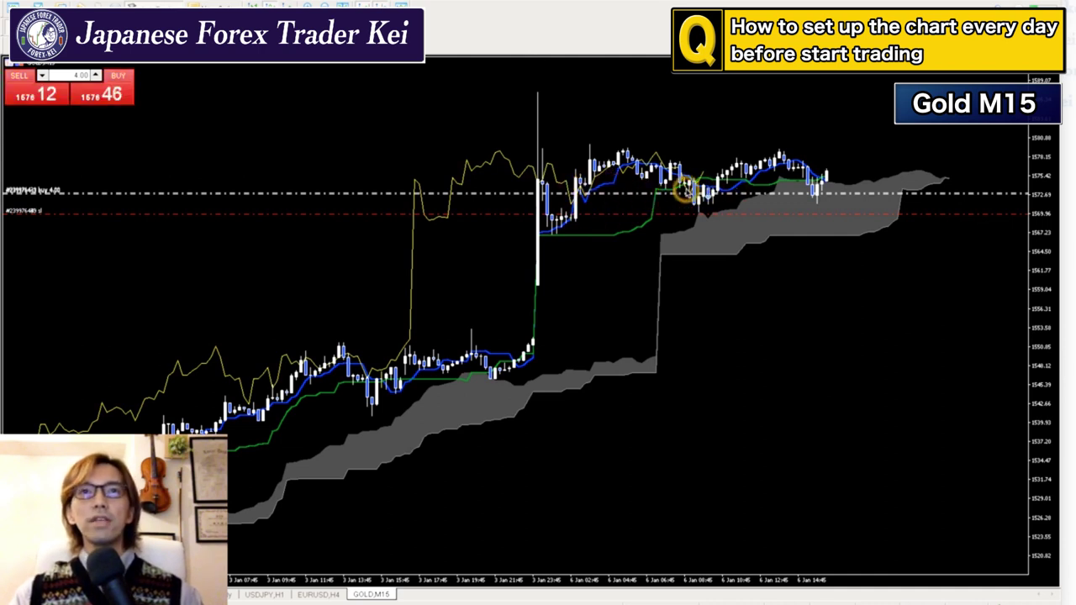
Mark the Kumo's upward direction with a rising red line drawn across the cloud and clear the mark.
{"action": "mouse_move", "coordinate": [706, 254]}
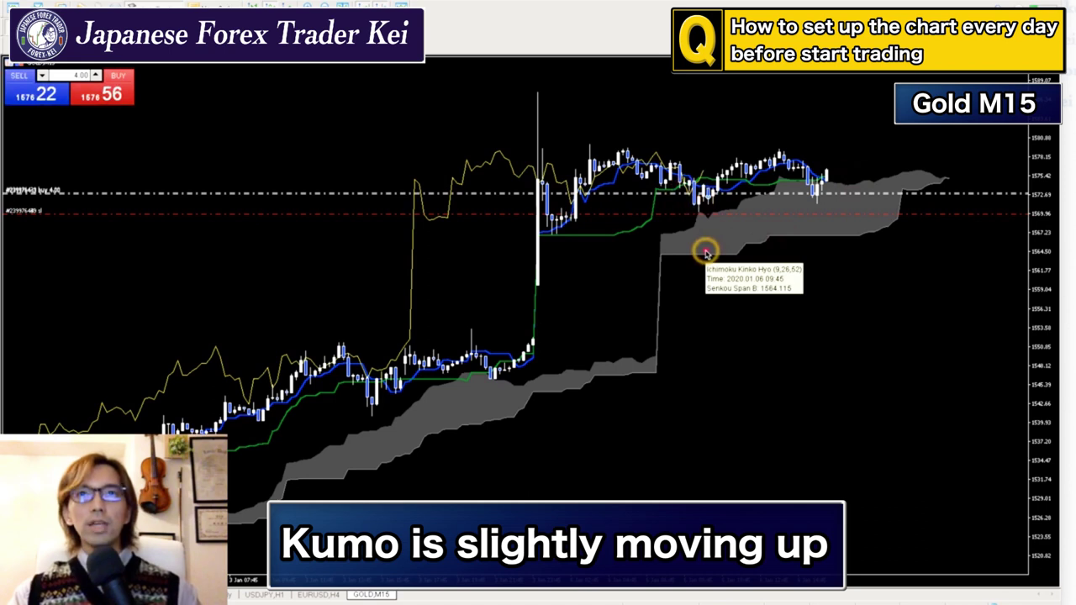
{"action": "left_click_drag", "start_coordinate": [637, 270], "coordinate": [950, 161]}
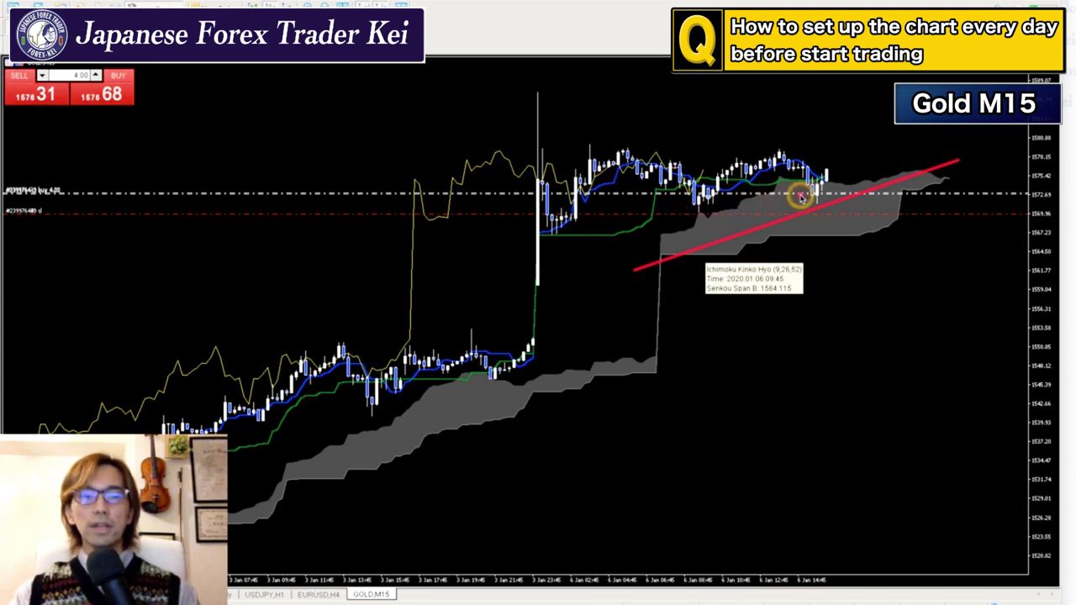
{"action": "key", "text": "Escape"}
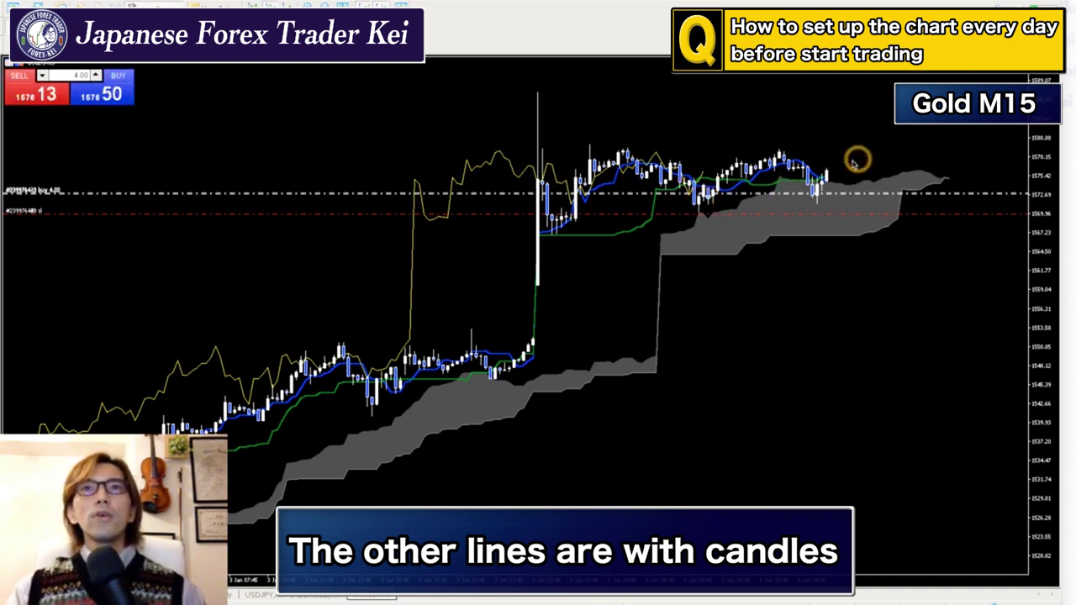
Enlarge the chart around the recent candles, then annotate the Kumo with a rising arrow and sketch a rising Kijun-sen.
{"action": "key", "text": "plus"}
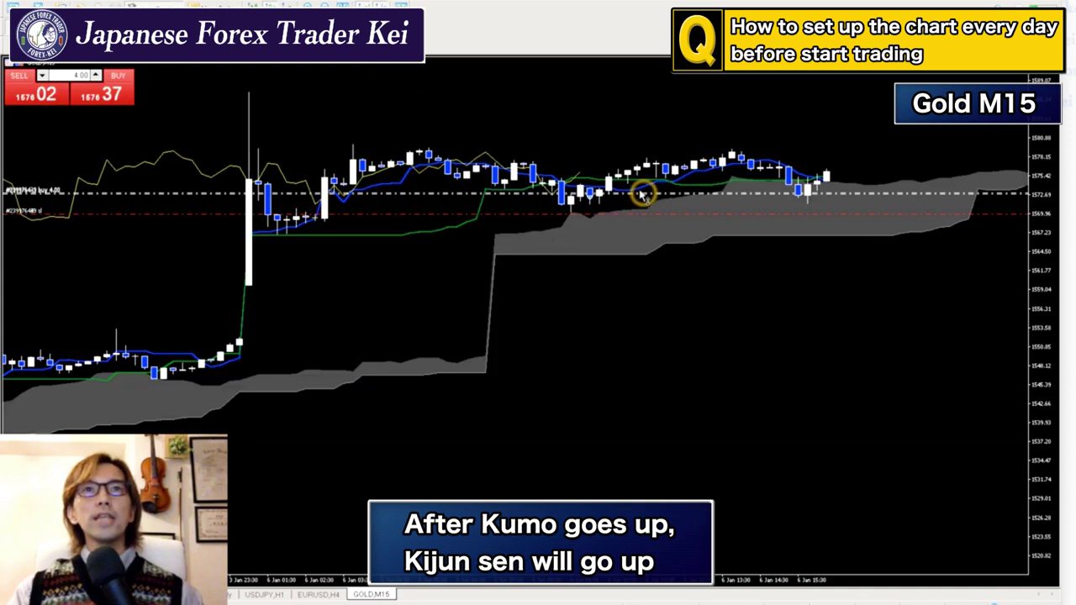
{"action": "left_click_drag", "start_coordinate": [1031, 378], "coordinate": [1033, 154]}
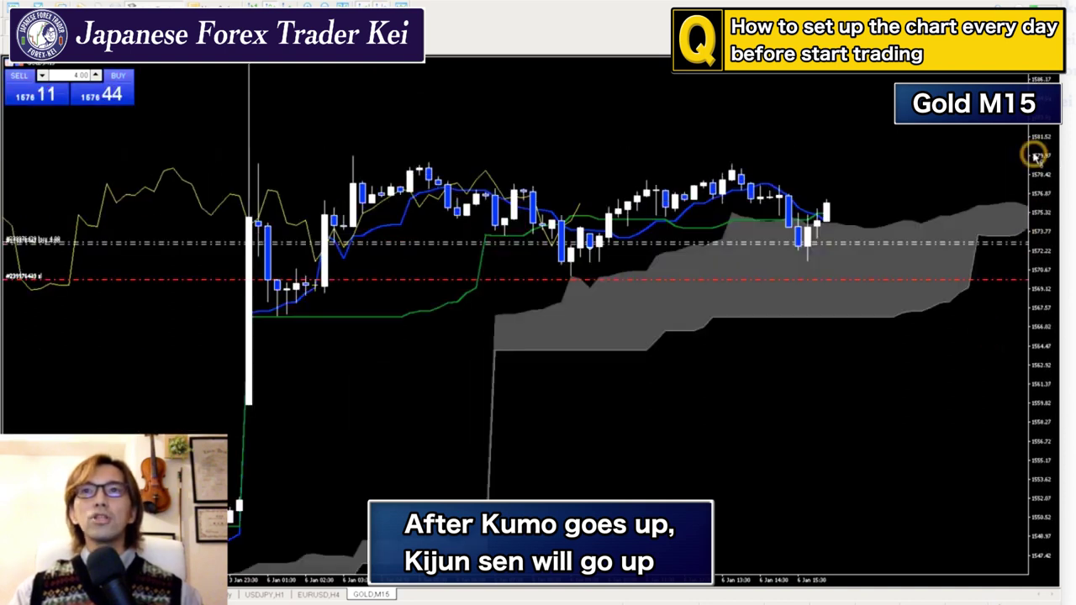
{"action": "mouse_move", "coordinate": [517, 366]}
{"action": "left_mouse_down"}
{"action": "mouse_move", "coordinate": [763, 336]}
{"action": "mouse_move", "coordinate": [1000, 210]}
{"action": "left_mouse_up"}
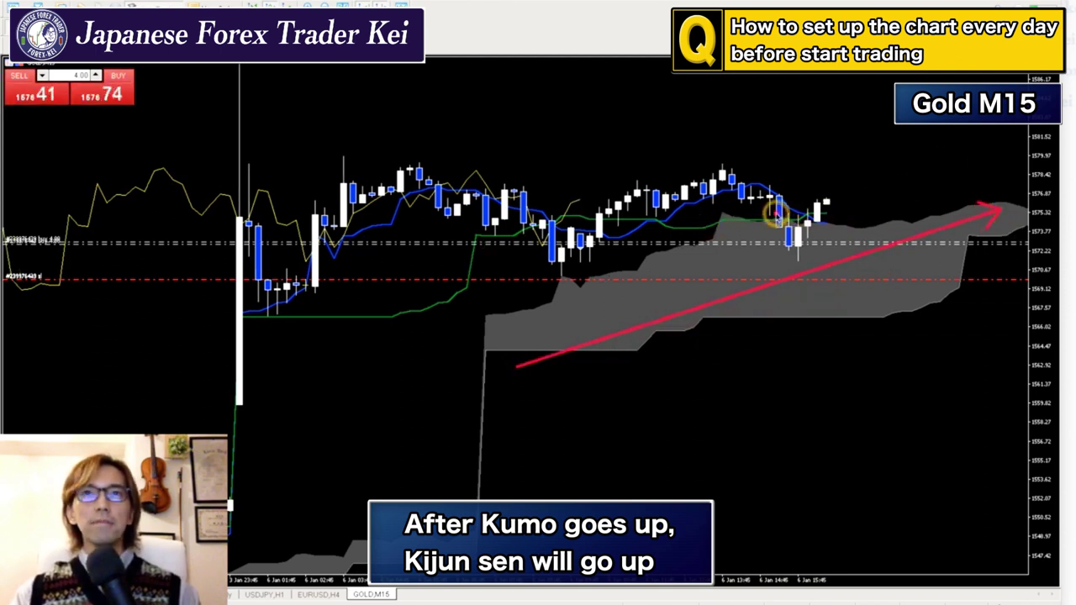
{"action": "left_click_drag", "start_coordinate": [812, 217], "coordinate": [950, 162]}
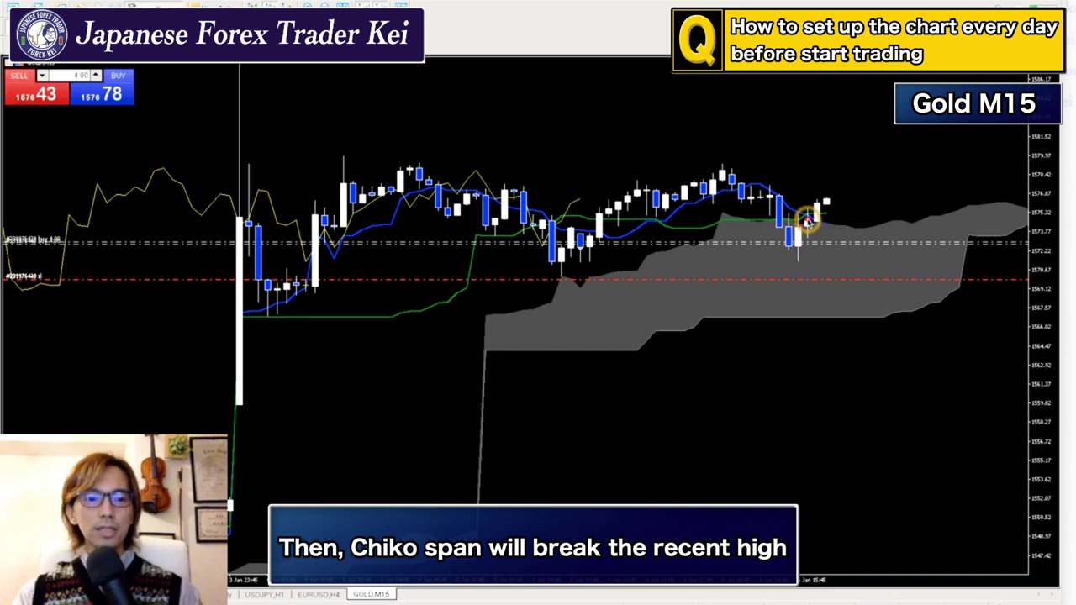
Circle the Tenkan-sen and Kijun-sen at the latest candles, sketch their upward cross and draw a rising arrow along the Kumo.
{"action": "mouse_move", "coordinate": [807, 224]}
{"action": "left_mouse_down"}
{"action": "mouse_move", "coordinate": [798, 215]}
{"action": "mouse_move", "coordinate": [810, 202]}
{"action": "mouse_move", "coordinate": [817, 216]}
{"action": "mouse_move", "coordinate": [805, 224]}
{"action": "left_mouse_up"}
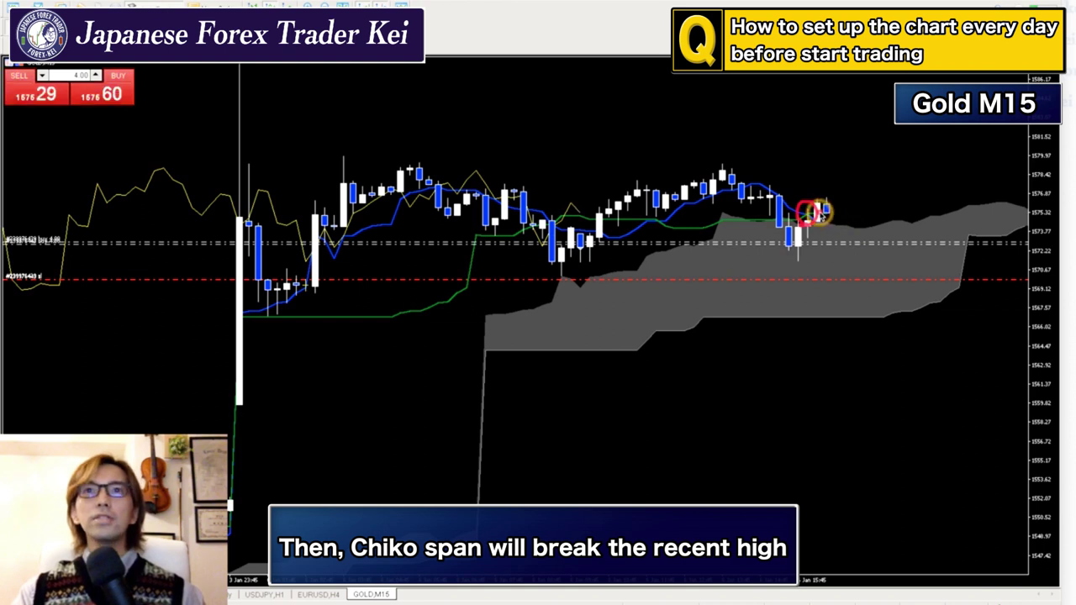
{"action": "left_click_drag", "start_coordinate": [842, 208], "coordinate": [901, 189]}
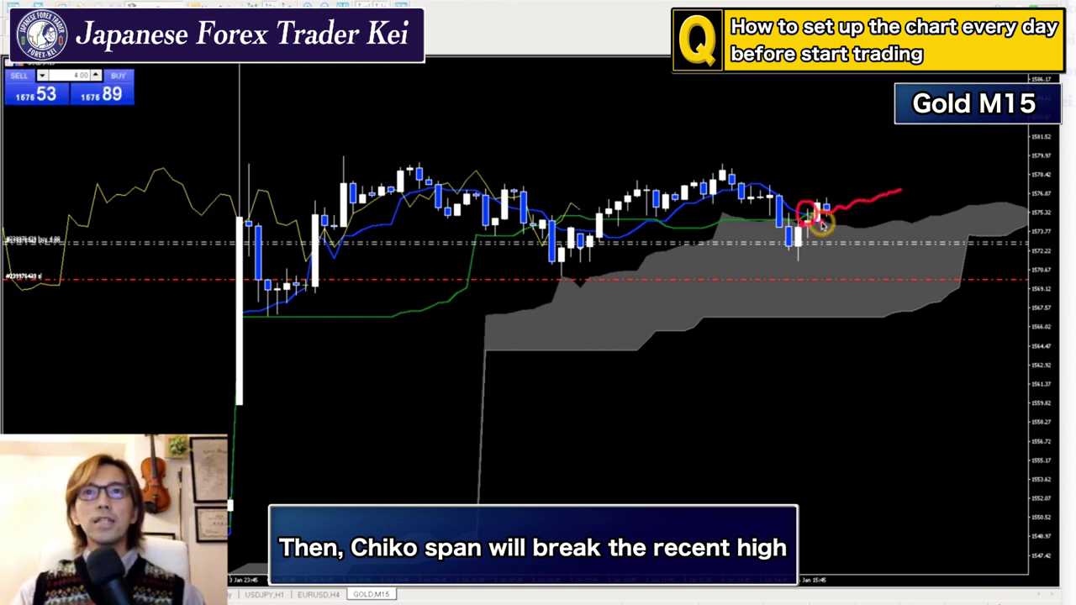
{"action": "left_click_drag", "start_coordinate": [849, 217], "coordinate": [876, 160]}
{"action": "left_click_drag", "start_coordinate": [657, 330], "coordinate": [990, 204]}
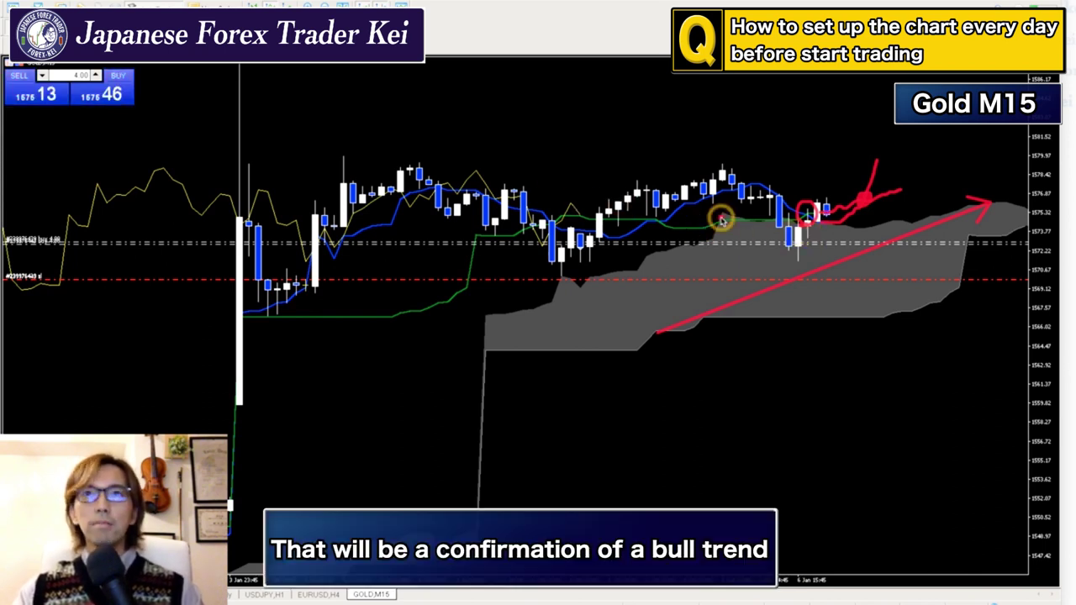
Sketch a gold cross of Tenkan-sen over a rising Kijun-sen after the last candle and repeat the upward Kumo arrow.
{"action": "mouse_move", "coordinate": [841, 221]}
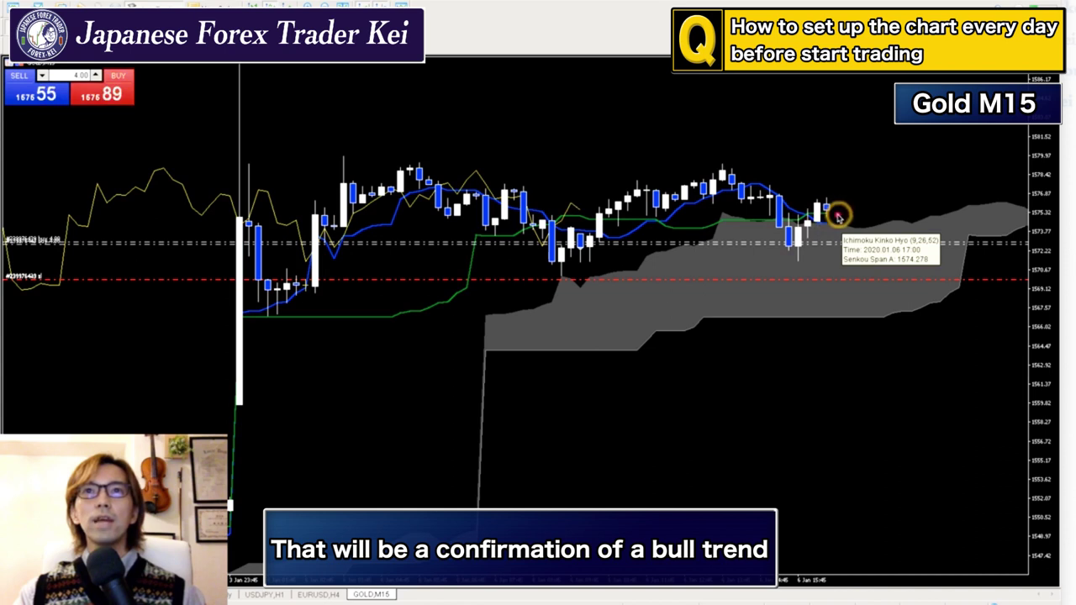
{"action": "mouse_move", "coordinate": [824, 213]}
{"action": "left_mouse_down"}
{"action": "mouse_move", "coordinate": [876, 244]}
{"action": "mouse_move", "coordinate": [845, 223]}
{"action": "mouse_move", "coordinate": [881, 198]}
{"action": "left_mouse_up"}
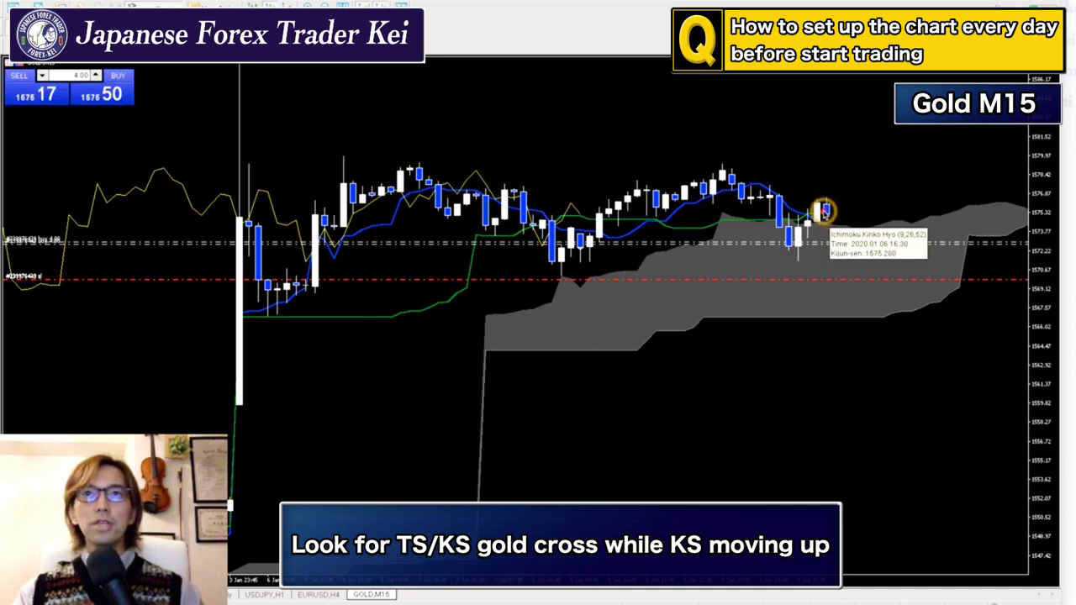
{"action": "left_click_drag", "start_coordinate": [829, 215], "coordinate": [918, 189]}
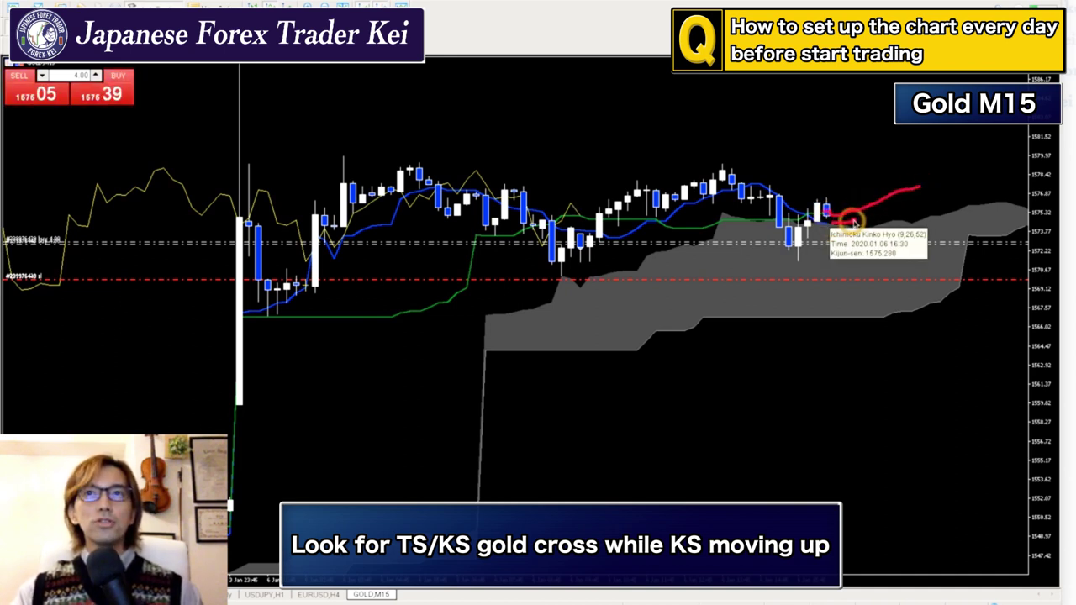
{"action": "mouse_move", "coordinate": [874, 205]}
{"action": "left_mouse_down"}
{"action": "mouse_move", "coordinate": [884, 178]}
{"action": "mouse_move", "coordinate": [868, 209]}
{"action": "mouse_move", "coordinate": [881, 217]}
{"action": "left_mouse_up"}
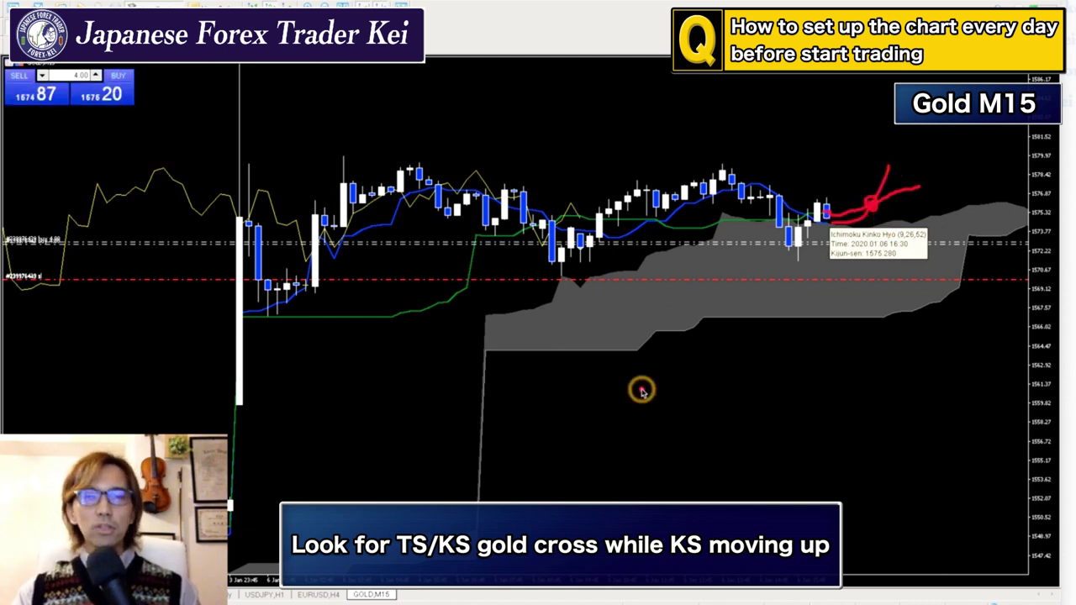
{"action": "left_click_drag", "start_coordinate": [605, 351], "coordinate": [1013, 220]}
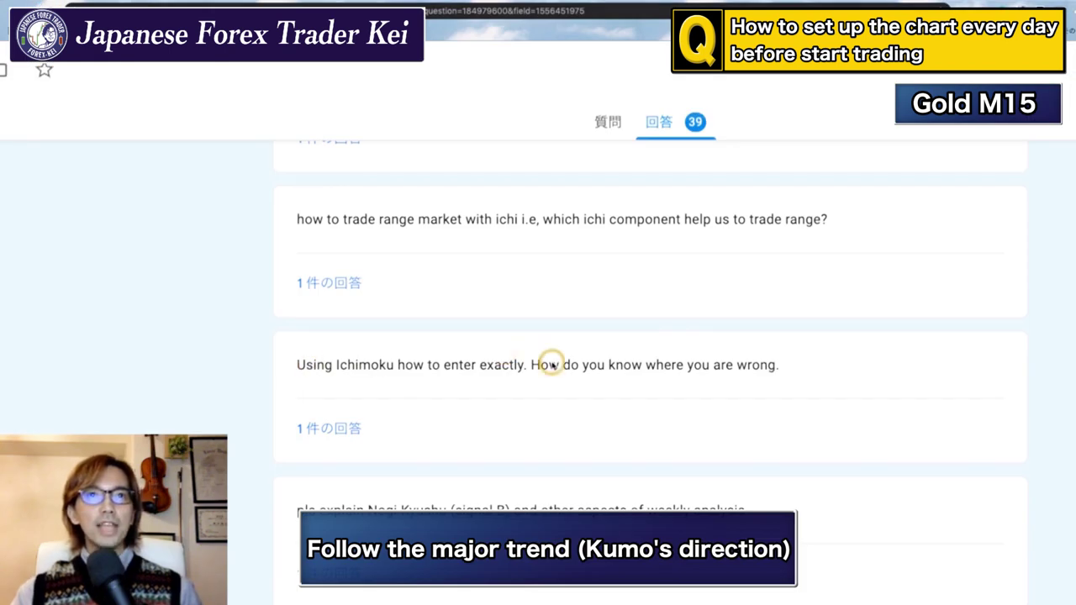
Switch to the form responses in the browser and read the question about exact Ichimoku entries and knowing where you are wrong.
{"action": "left_click_drag", "start_coordinate": [473, 360], "coordinate": [601, 363]}
{"action": "left_click", "coordinate": [586, 358]}
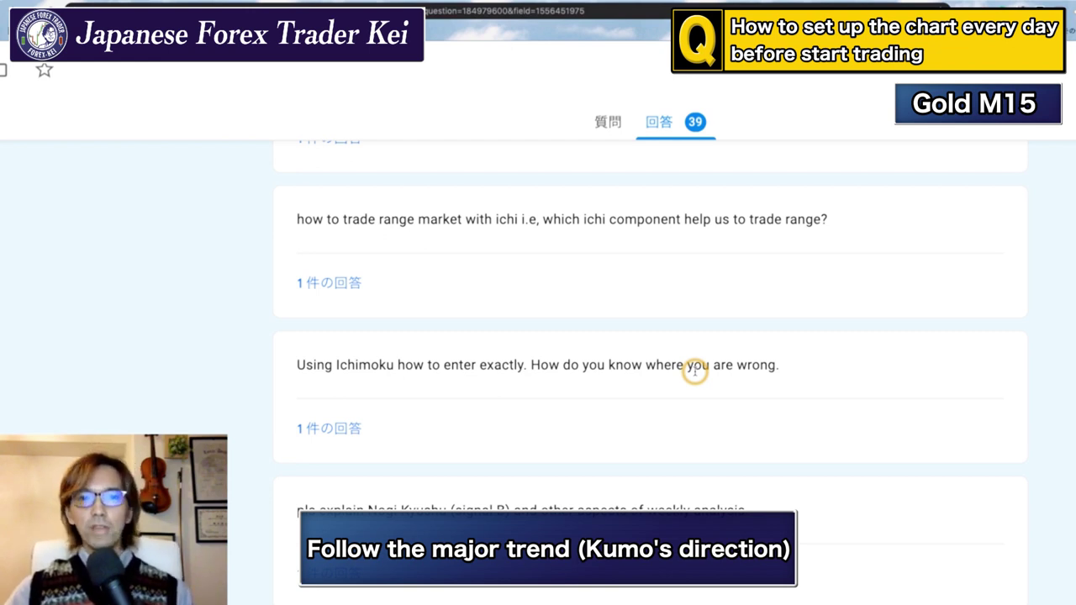
{"action": "left_click_drag", "start_coordinate": [556, 363], "coordinate": [779, 367]}
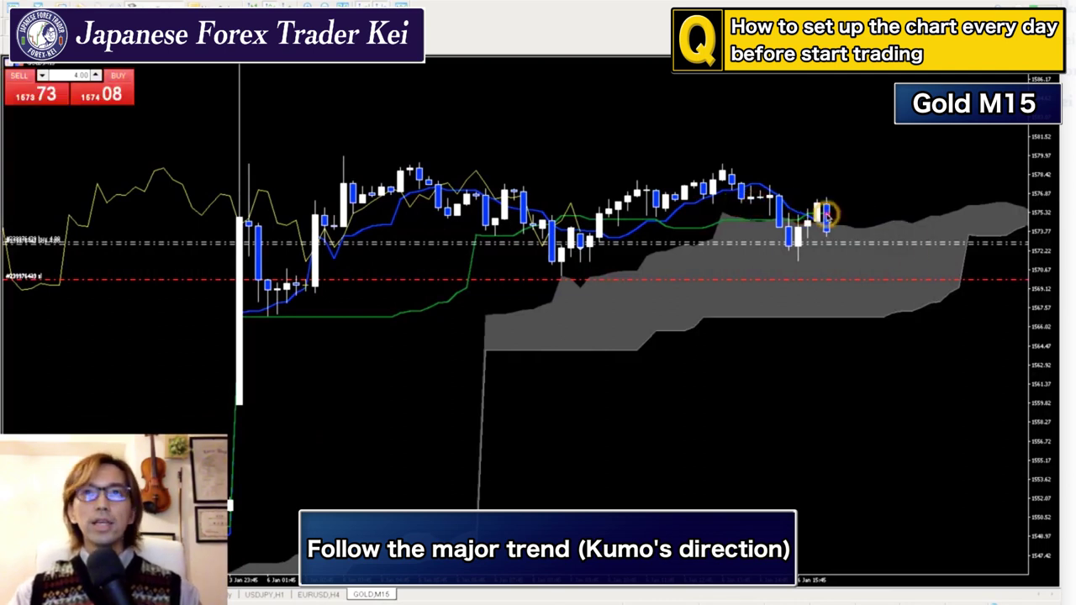
Back on the gold chart, sketch a Tenkan-sen/Kijun-sen cross with Kijun-sen rising and another with it falling, erasing each sketch.
{"action": "left_click_drag", "start_coordinate": [817, 215], "coordinate": [896, 191]}
{"action": "mouse_move", "coordinate": [824, 220]}
{"action": "left_mouse_down"}
{"action": "mouse_move", "coordinate": [874, 169]}
{"action": "mouse_move", "coordinate": [859, 197]}
{"action": "mouse_move", "coordinate": [862, 188]}
{"action": "left_mouse_up"}
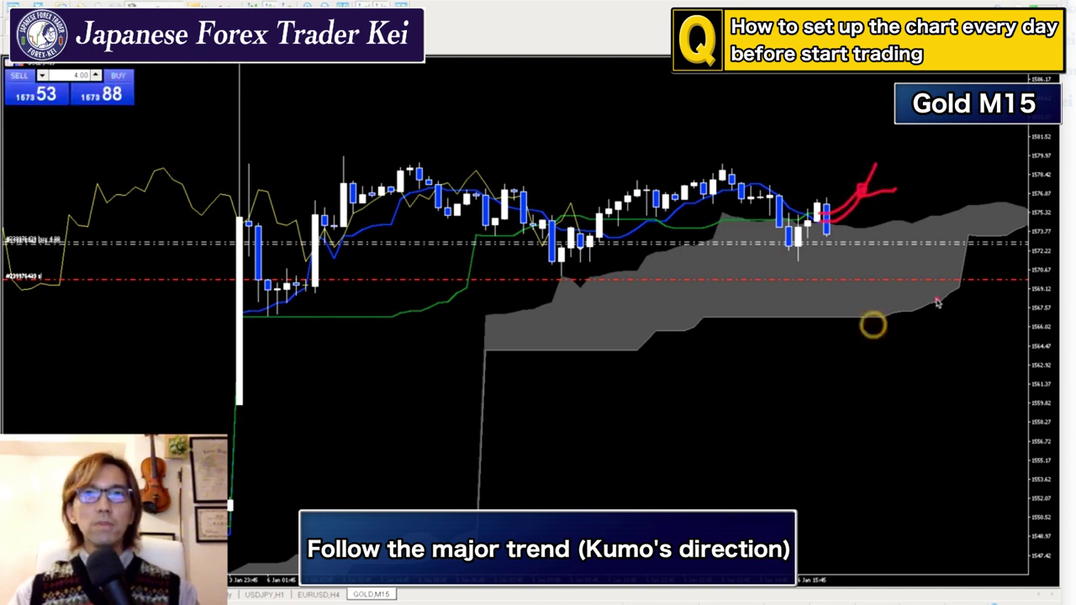
{"action": "key", "text": "ctrl+z"}
{"action": "key", "text": "ctrl+z"}
{"action": "key", "text": "ctrl+z"}
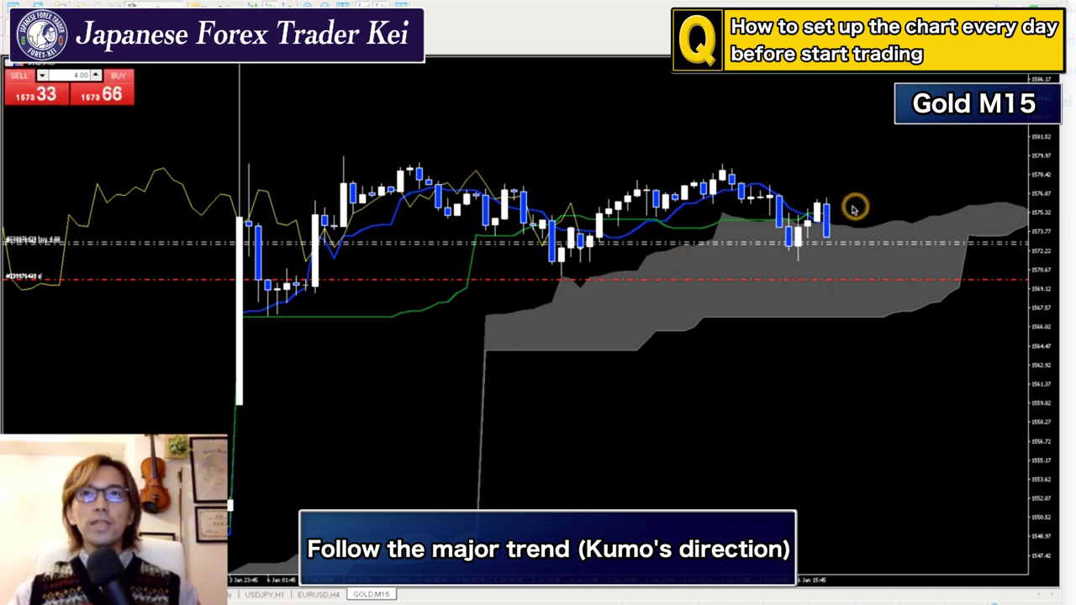
{"action": "mouse_move", "coordinate": [817, 214]}
{"action": "left_mouse_down"}
{"action": "mouse_move", "coordinate": [876, 240]}
{"action": "mouse_move", "coordinate": [843, 227]}
{"action": "left_mouse_up"}
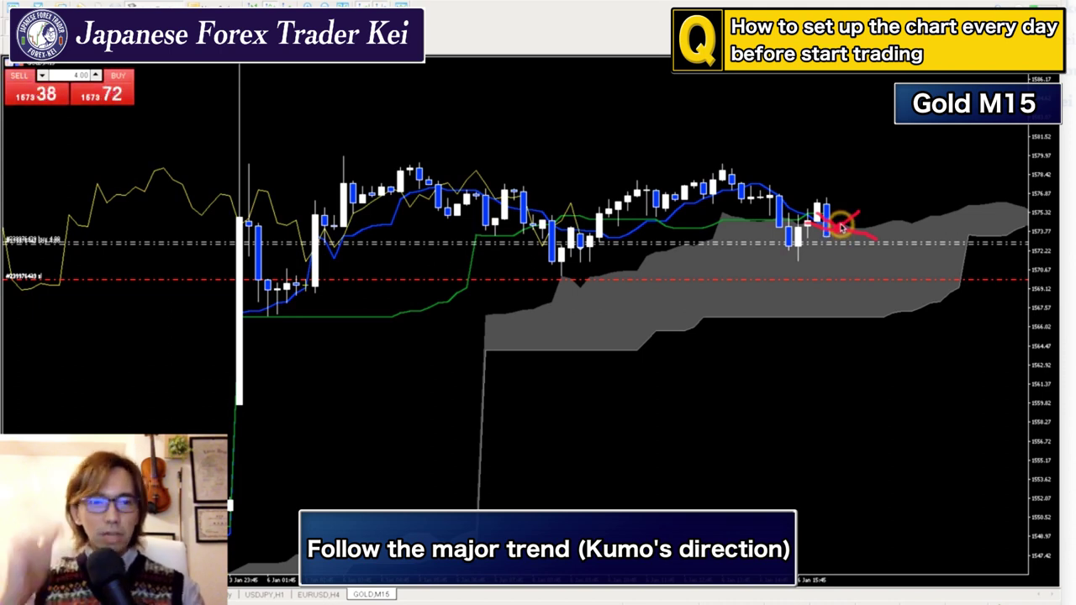
{"action": "key", "text": "Escape"}
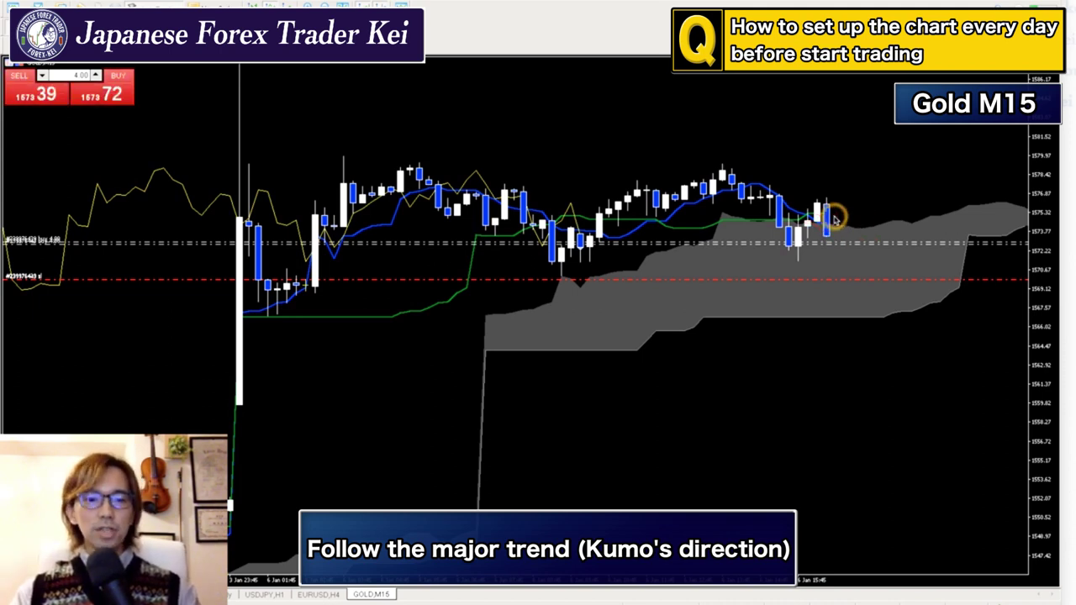
Sketch a rising gold cross after the last candle, a horizontal line at the recent high and future candles breaking above it.
{"action": "mouse_move", "coordinate": [829, 214]}
{"action": "left_mouse_down"}
{"action": "mouse_move", "coordinate": [876, 196]}
{"action": "mouse_move", "coordinate": [837, 220]}
{"action": "left_mouse_up"}
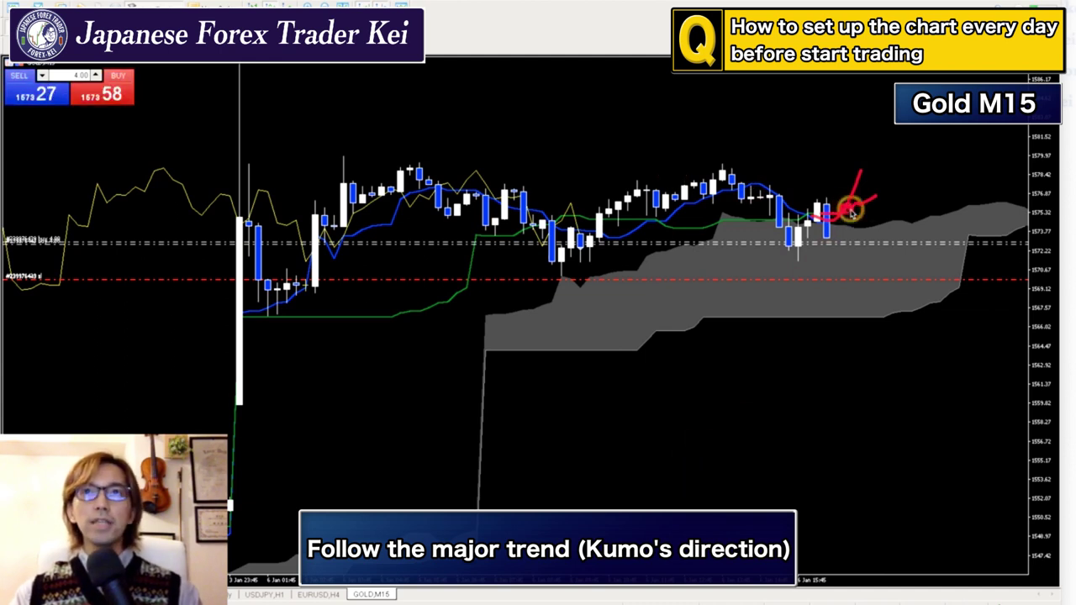
{"action": "left_click_drag", "start_coordinate": [636, 163], "coordinate": [904, 166]}
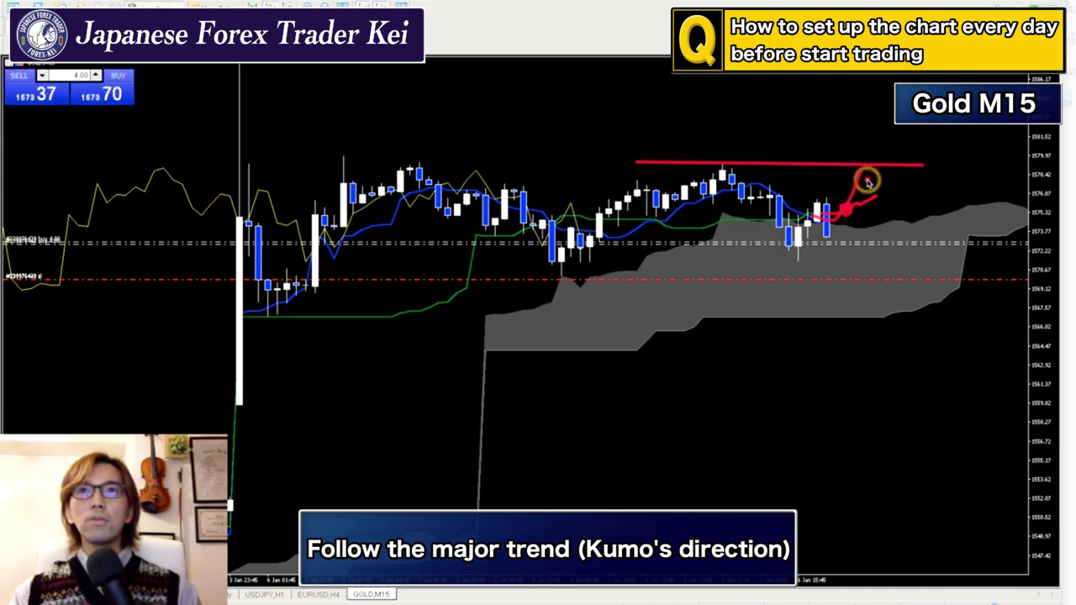
{"action": "left_click_drag", "start_coordinate": [879, 173], "coordinate": [975, 128]}
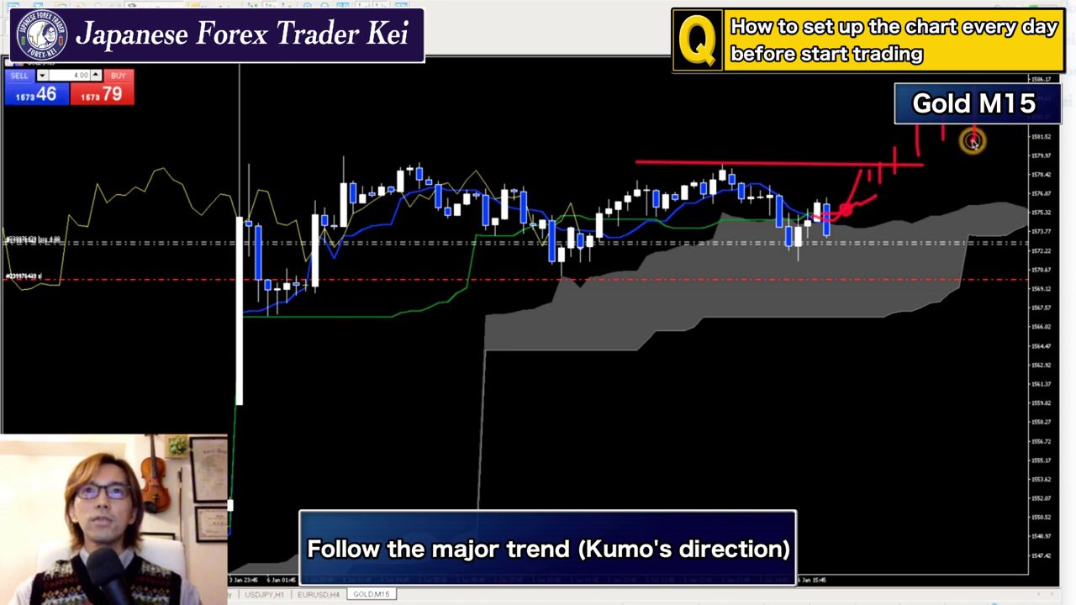
Sketch the Chikou Span following the candles and breaking above the recent-high line, and draw a rising arrow across the Kumo.
{"action": "mouse_move", "coordinate": [580, 236]}
{"action": "left_mouse_down"}
{"action": "mouse_move", "coordinate": [583, 214]}
{"action": "mouse_move", "coordinate": [724, 169]}
{"action": "mouse_move", "coordinate": [763, 124]}
{"action": "left_mouse_up"}
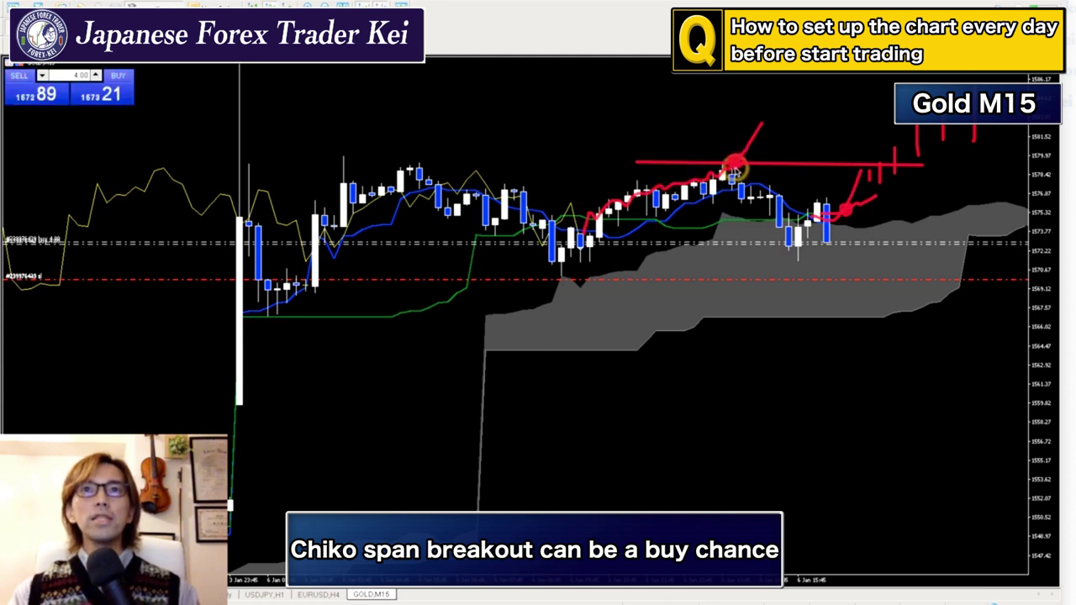
{"action": "left_click_drag", "start_coordinate": [652, 332], "coordinate": [1015, 214]}
{"action": "key", "text": "ctrl+z"}
{"action": "left_click_drag", "start_coordinate": [645, 349], "coordinate": [979, 210]}
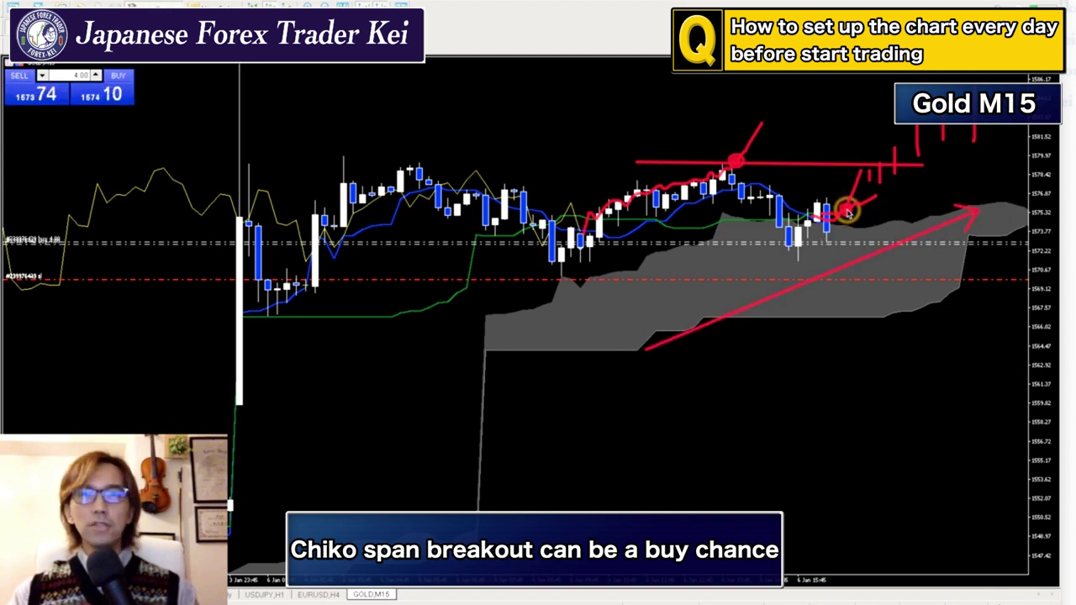